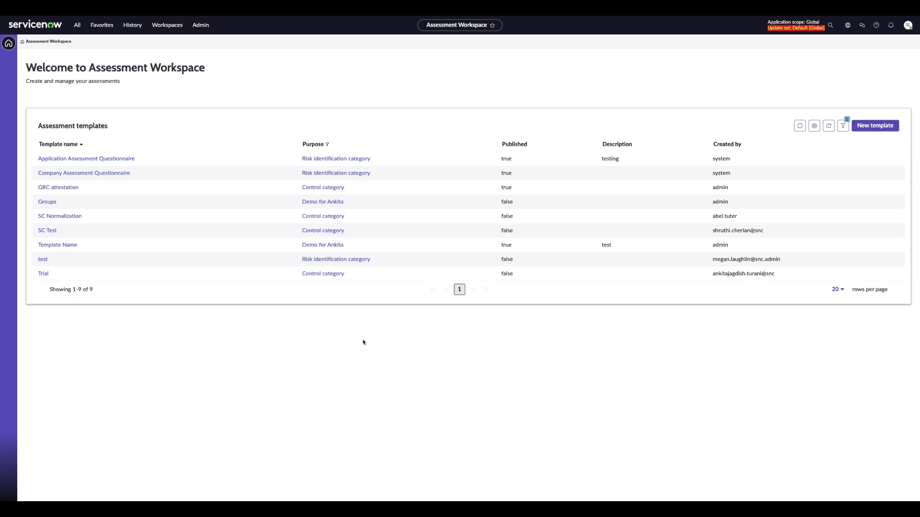
Open the SC Normalization template and switch on 'Enable scoring for this template' under Scoring.
click(51, 215)
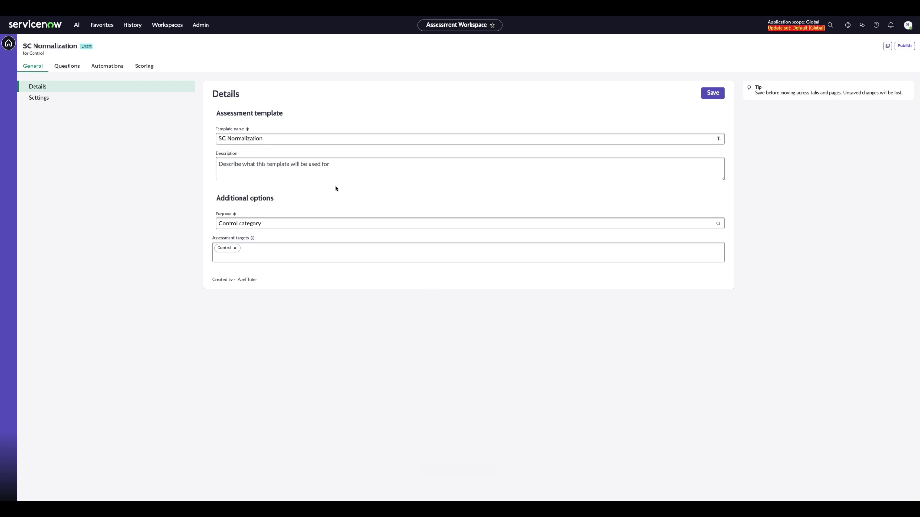
click(144, 67)
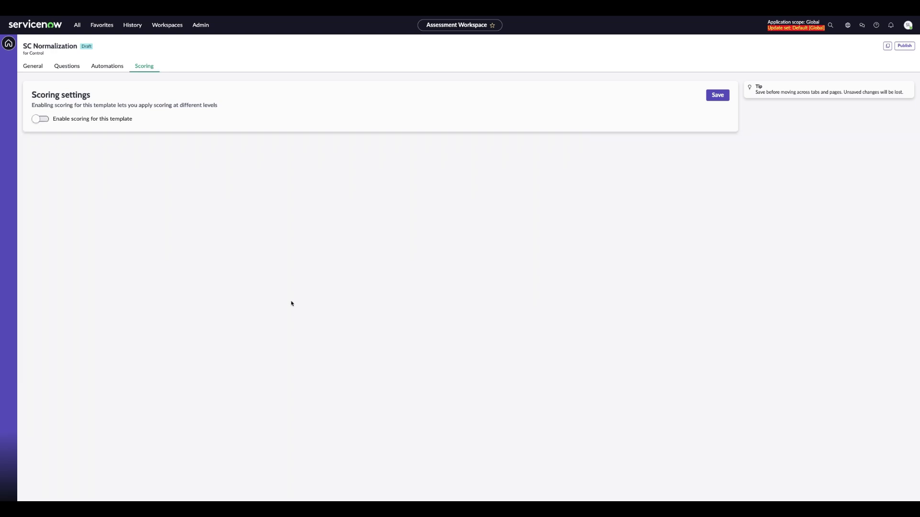
click(36, 121)
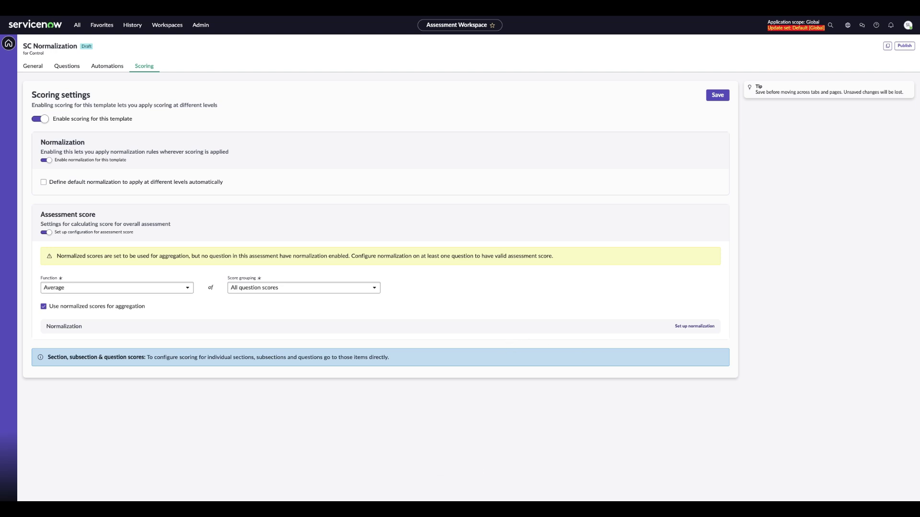
key(ctrl+shift+space)
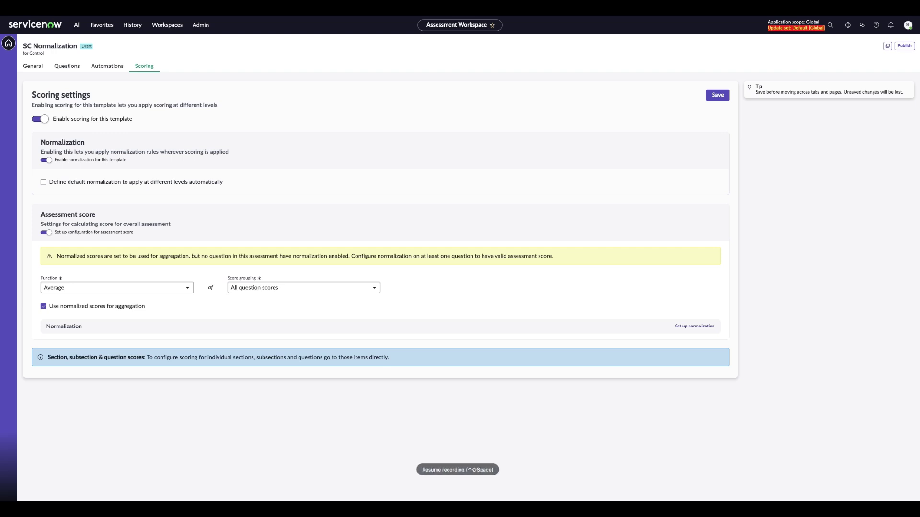
key(ctrl+shift+space)
Expand Organizational Overview and open question 2 on recent mergers (Yes 10, No 0).
click(68, 67)
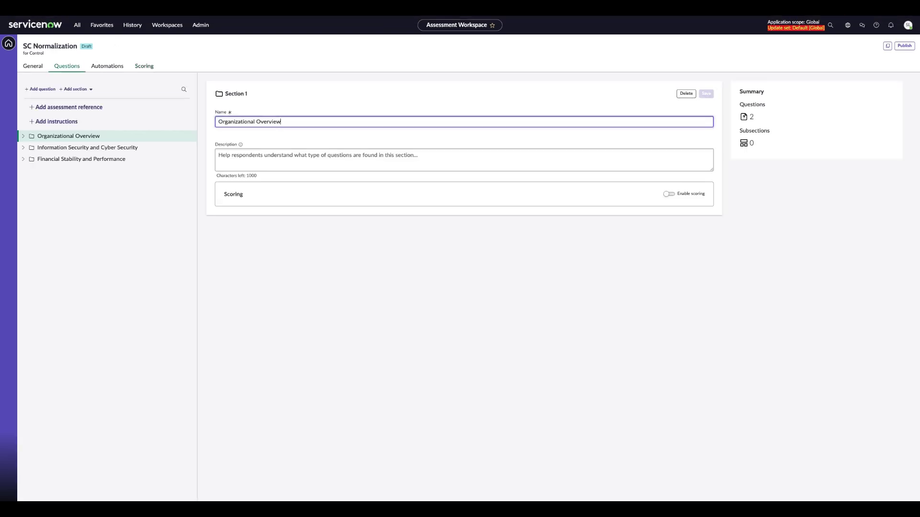
key(ctrl+shift+space)
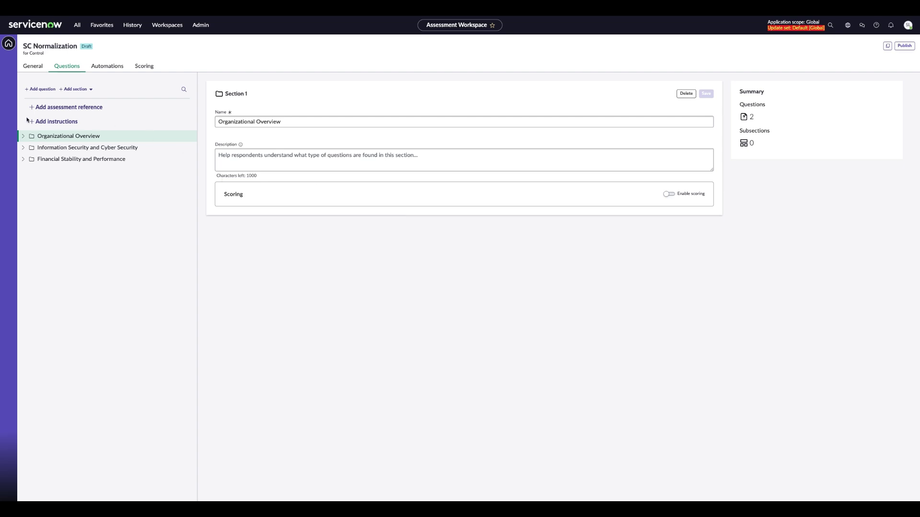
click(23, 136)
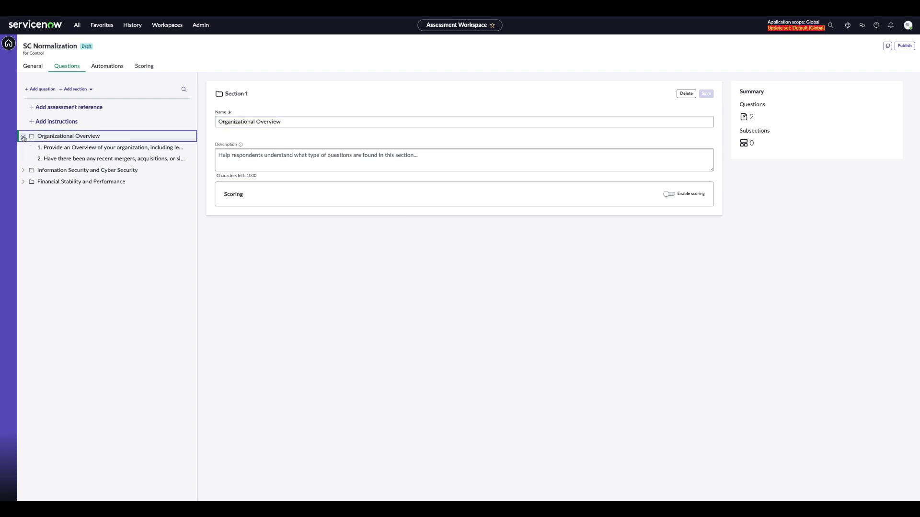
click(58, 159)
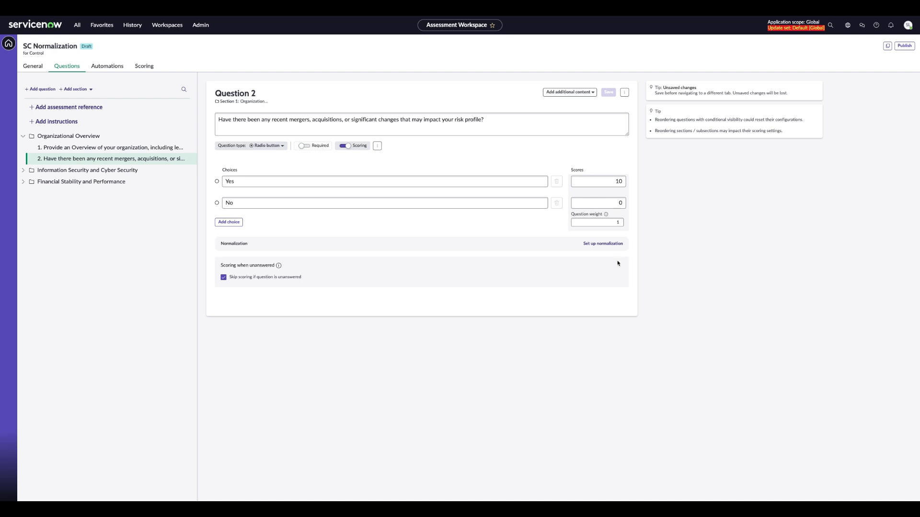
click(608, 245)
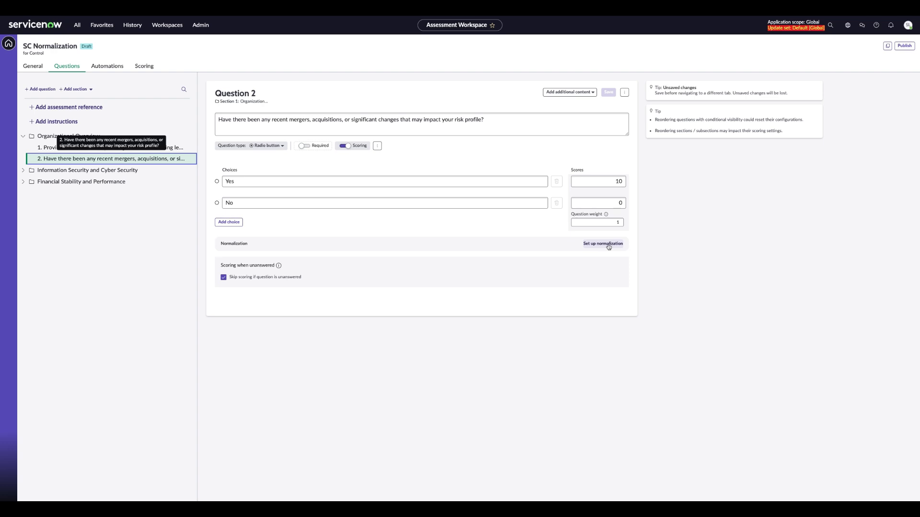
Choose the Linear normalization strategy for Question 2, keeping the 0–10 score range.
click(608, 245)
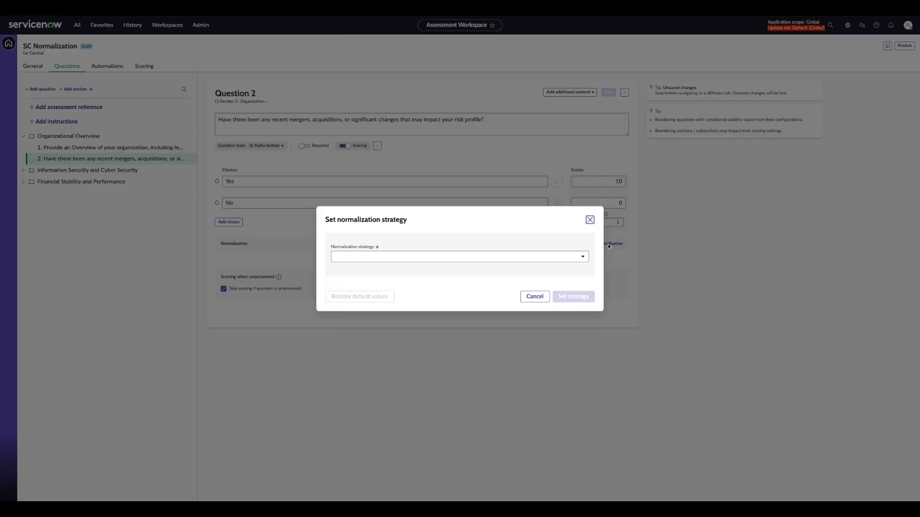
click(575, 263)
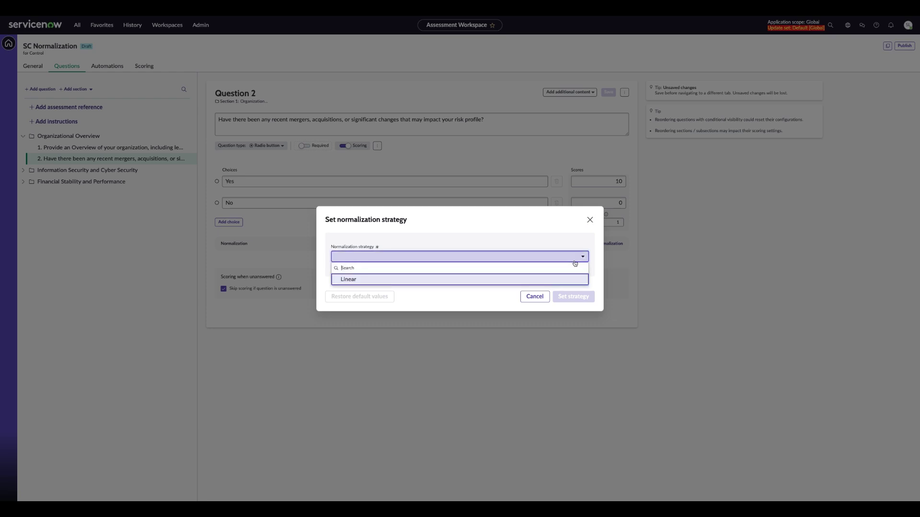
click(551, 282)
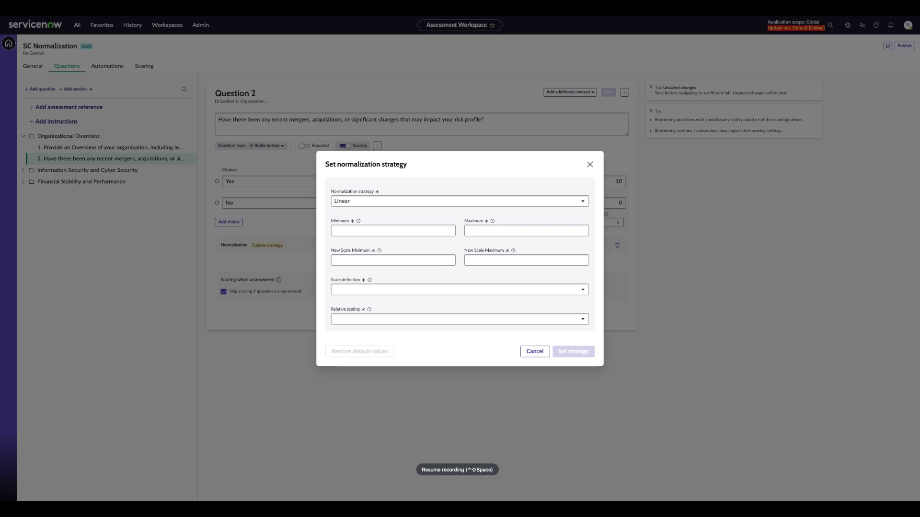
key(ctrl+shift+space)
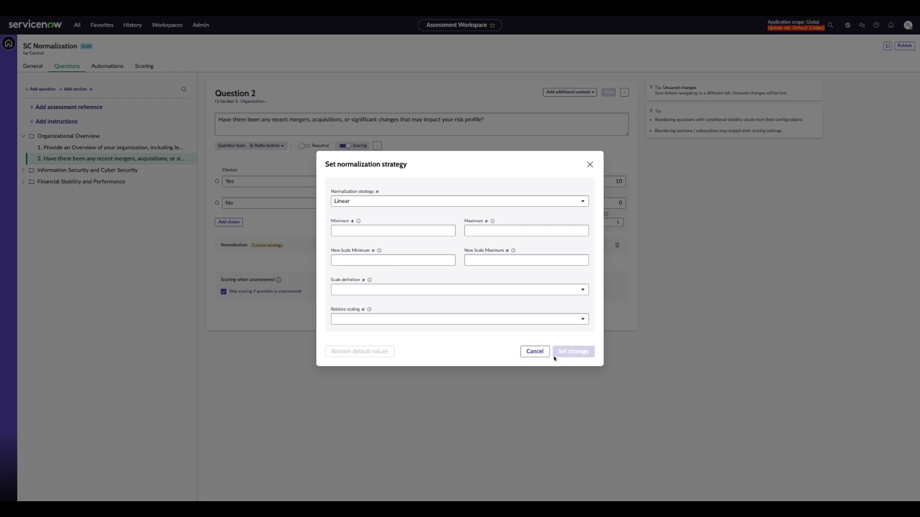
click(441, 232)
click(441, 232)
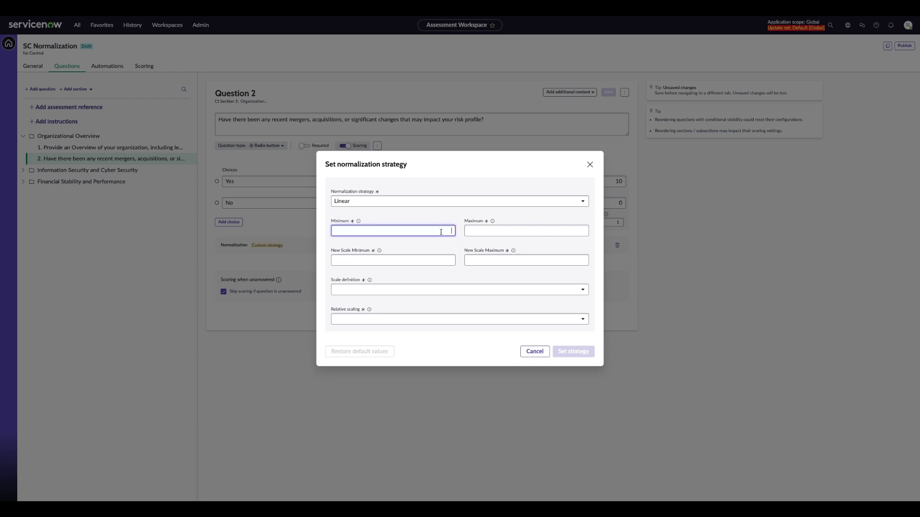
click(569, 234)
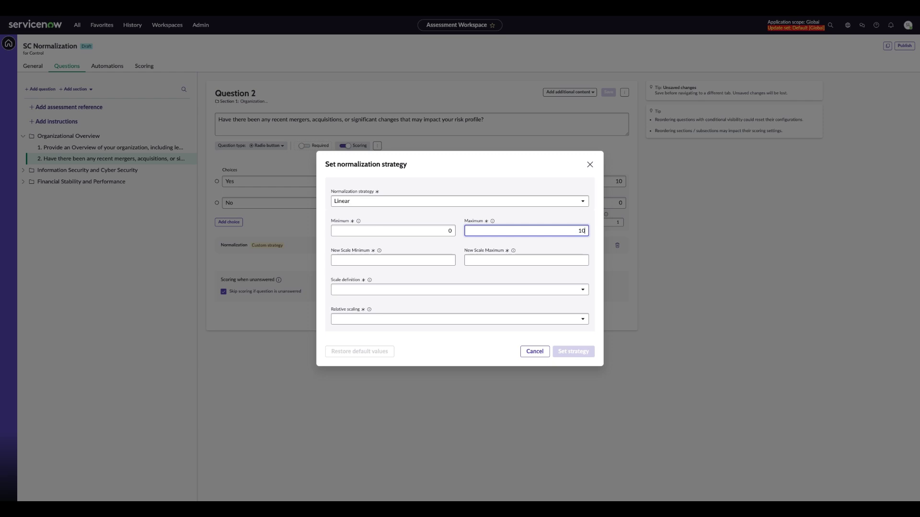
key(ctrl+shift+space)
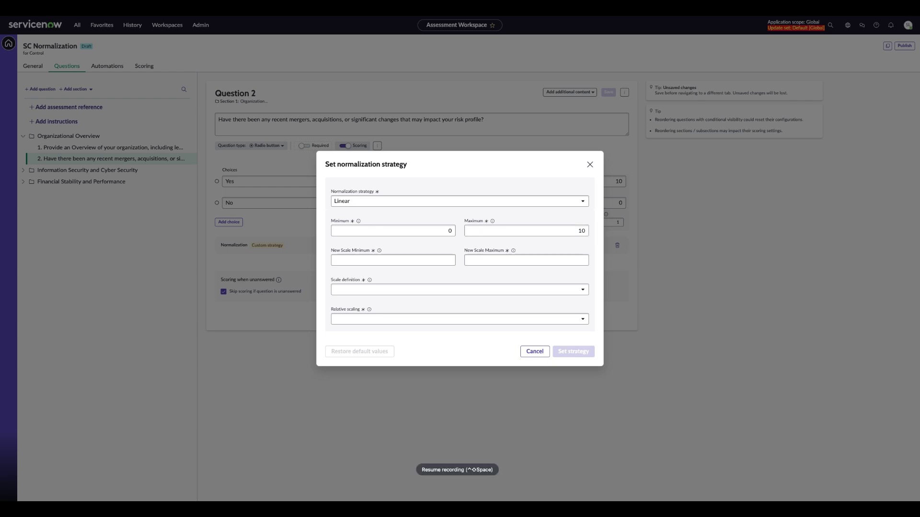
key(ctrl+shift+space)
Set the new scale to run from 0 to 100.
click(441, 259)
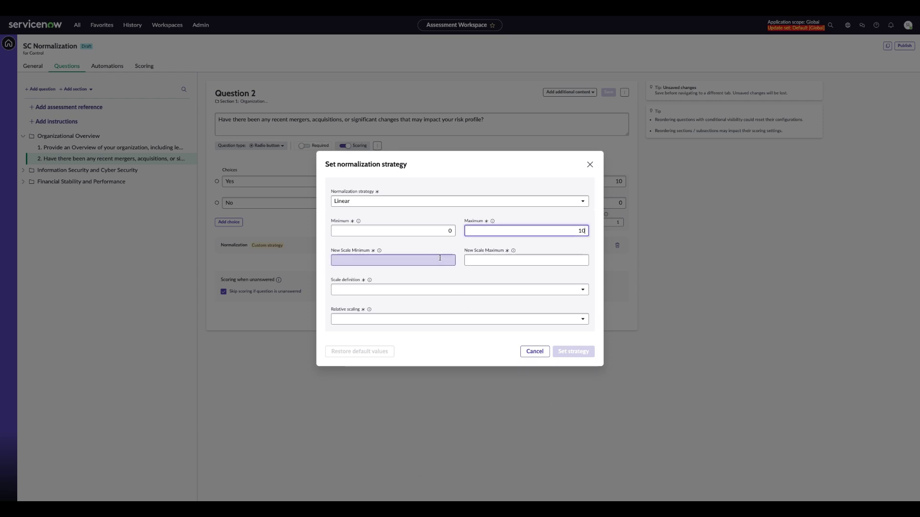
text(0)
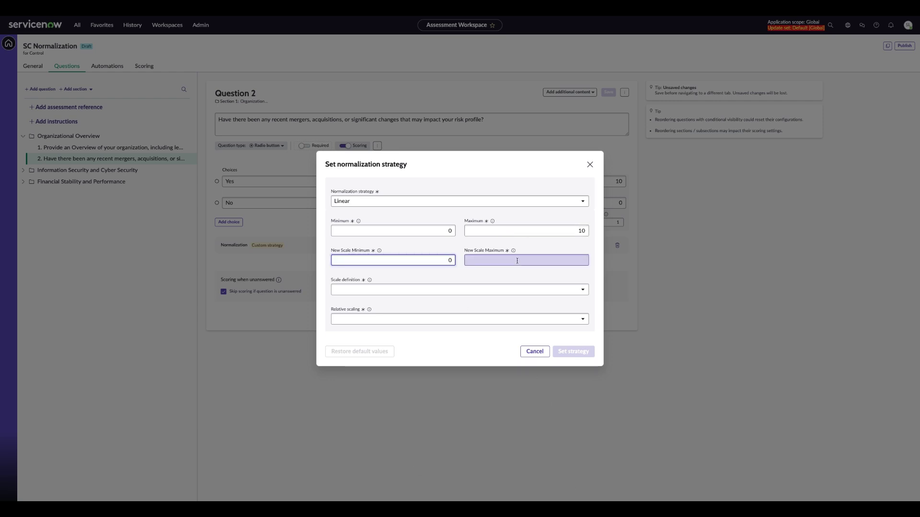
click(517, 260)
text(100)
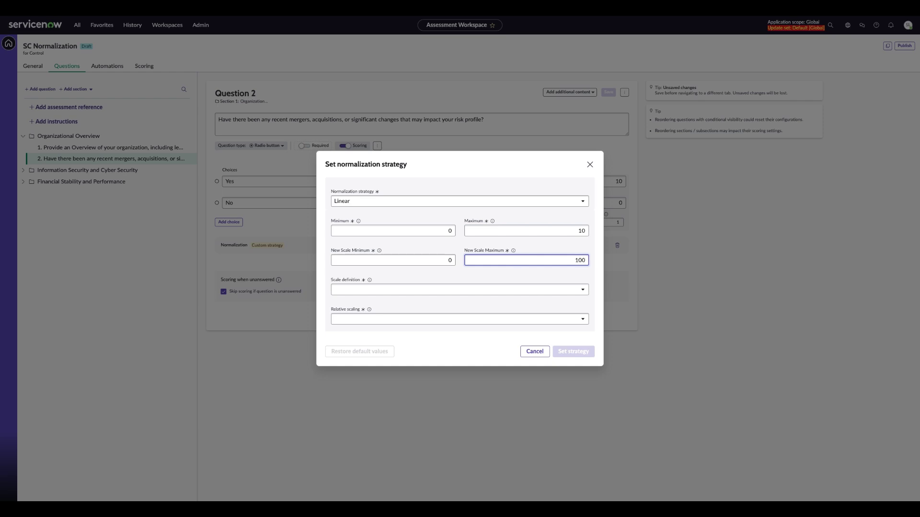
key(ctrl+shift+space)
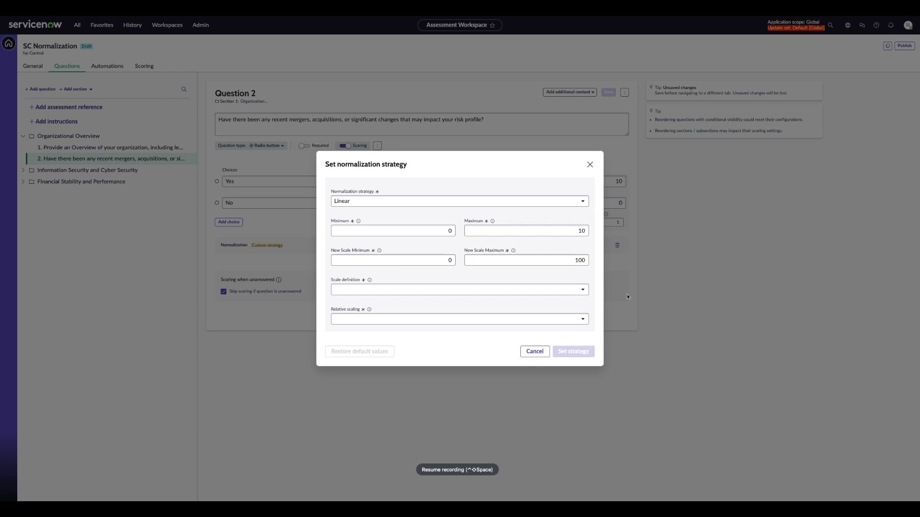
Set scale definition to High, turn relative scaling on, and apply the strategy.
click(574, 291)
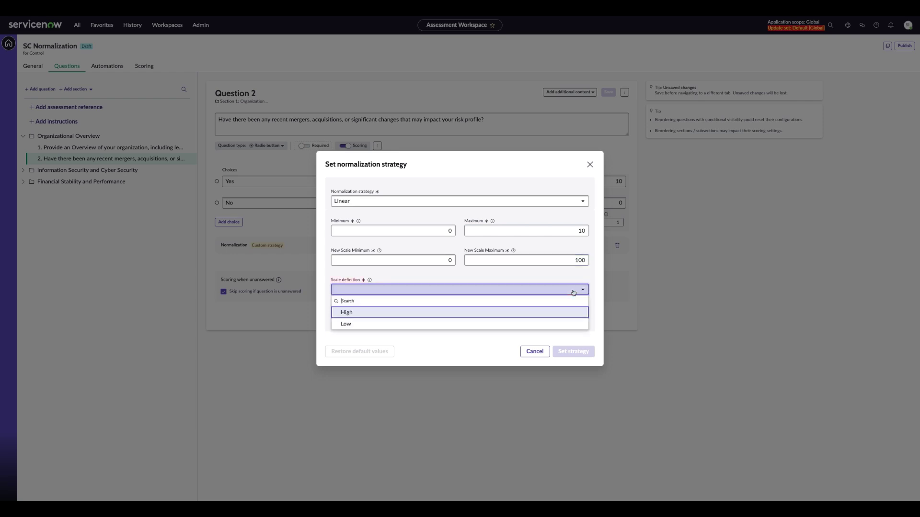
click(548, 312)
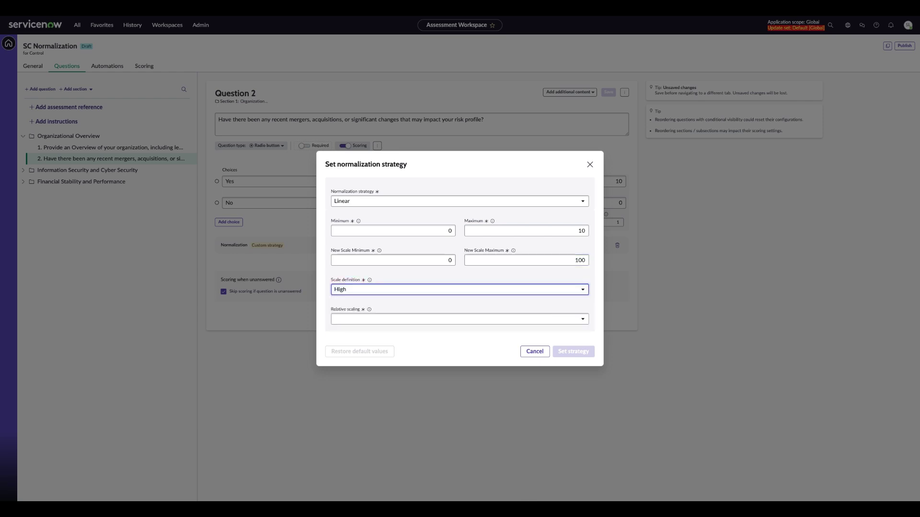
key(ctrl+shift+space)
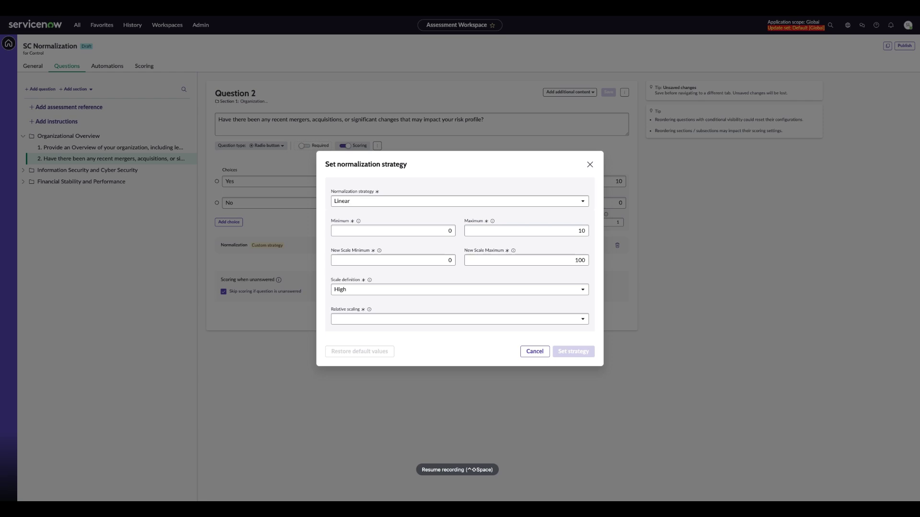
click(451, 319)
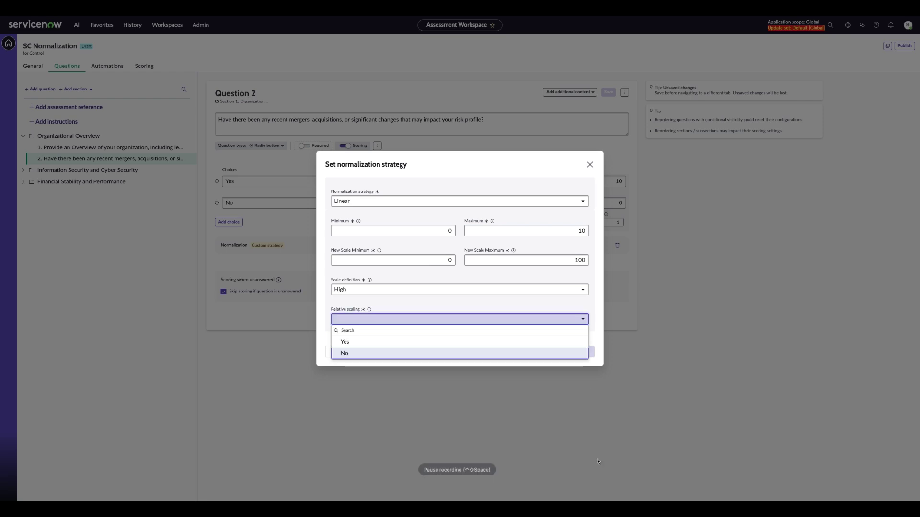
click(452, 343)
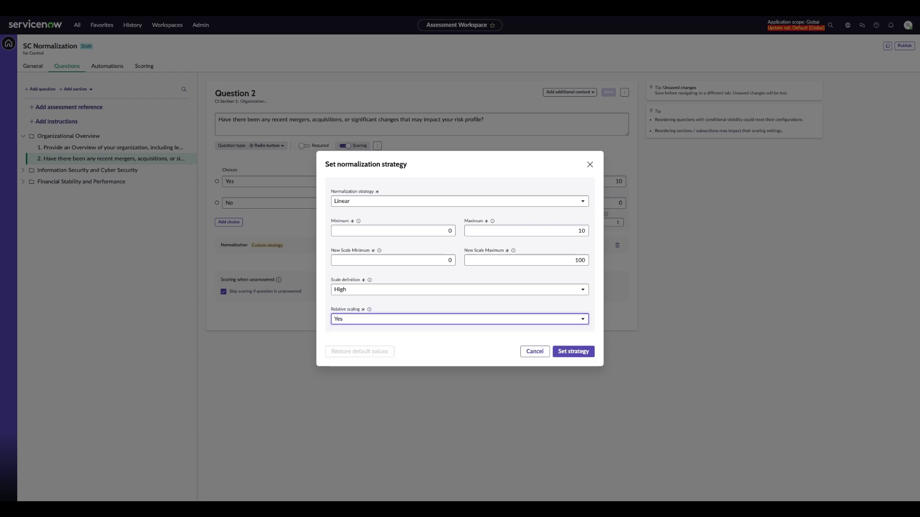
key(ctrl+shift+space)
key(ctrl+shift+space)
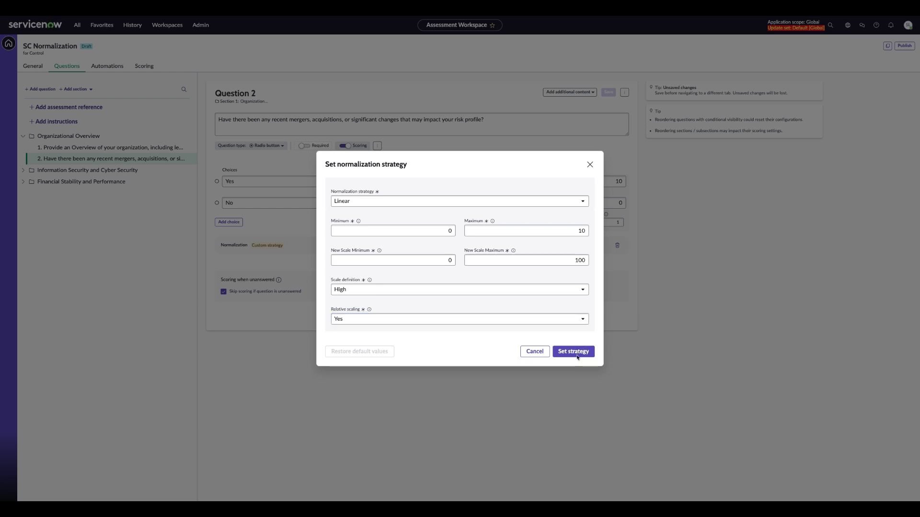
click(575, 352)
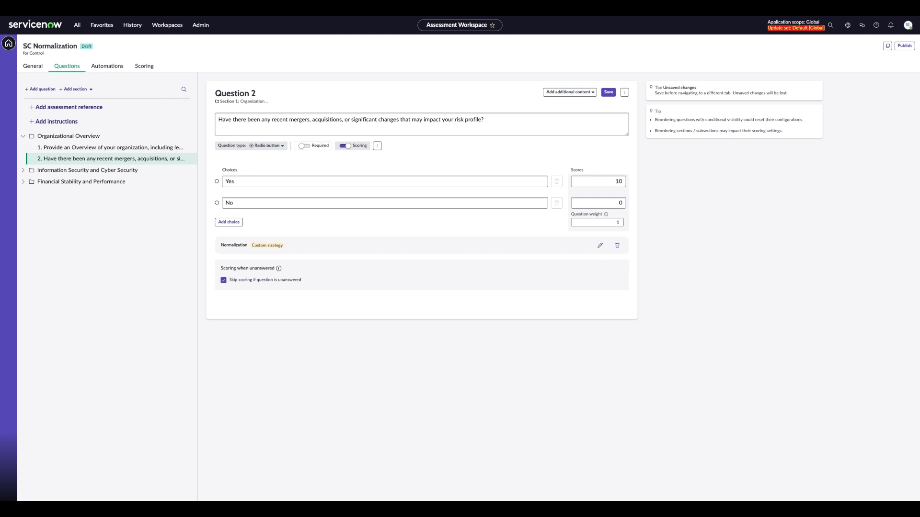
Return to the SC Normalization template's Scoring settings, averaging normalized question scores.
key(ctrl+shift+space)
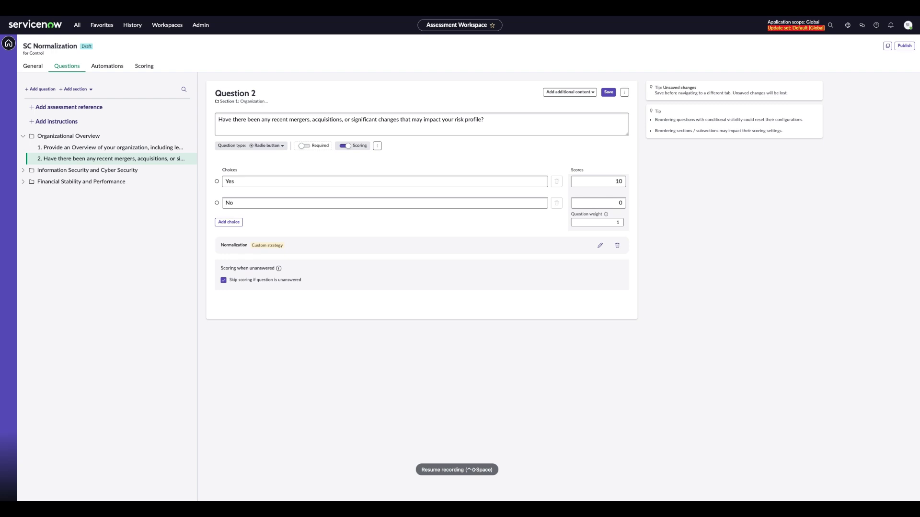
key(ctrl+shift+space)
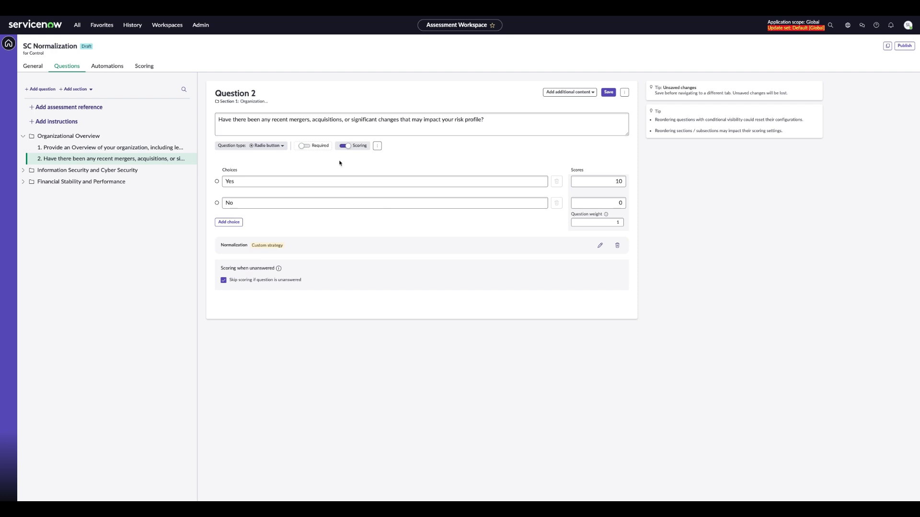
click(144, 66)
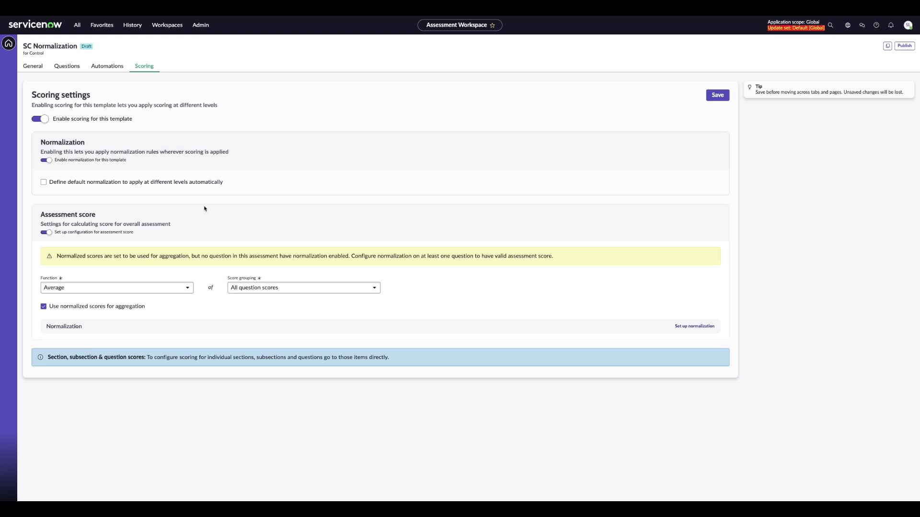
Check 'Define default normalization to apply at different levels automatically' for the template.
click(44, 182)
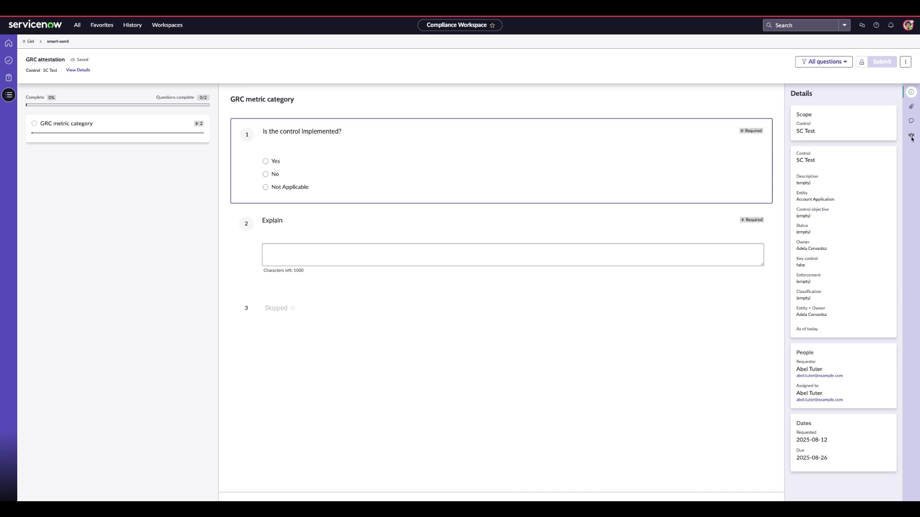
Show the GRC attestation's Contributors panel, which lists only the owner.
click(911, 137)
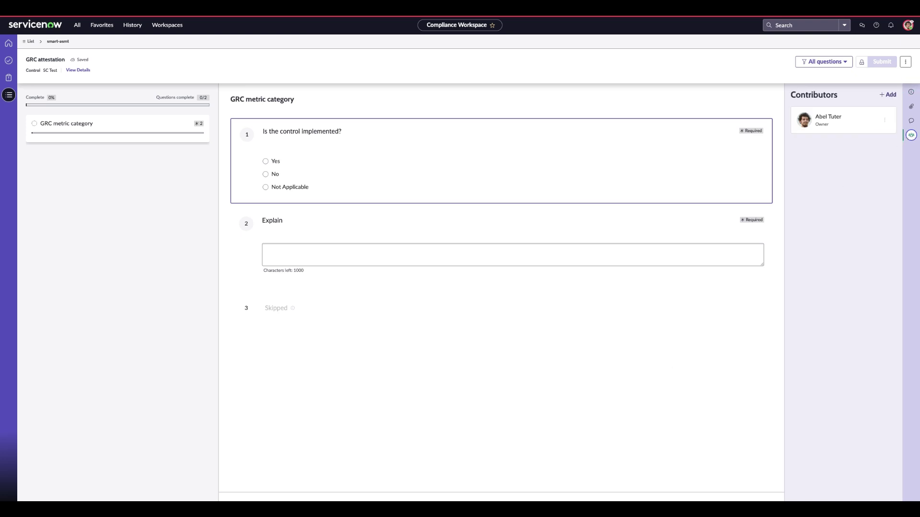
key(ctrl+shift+space)
Search for and add two users as contributors to the SC Test attestation.
click(890, 95)
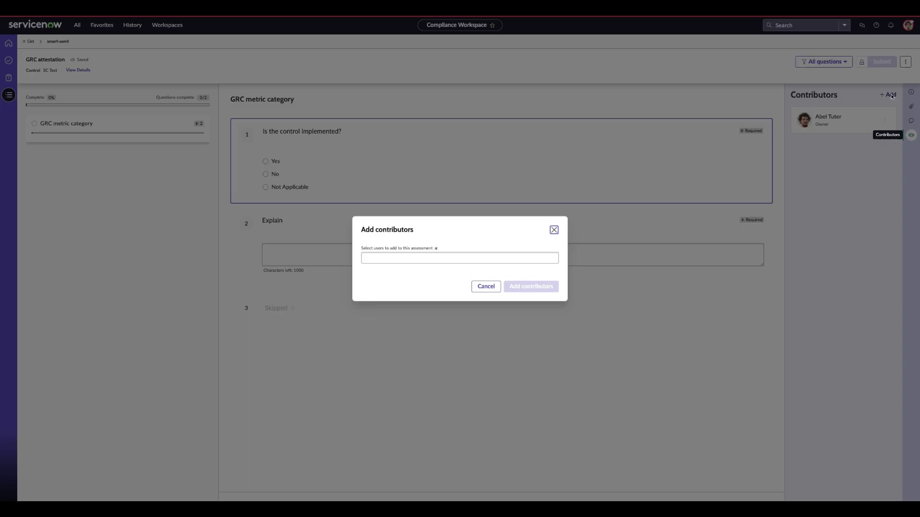
click(495, 259)
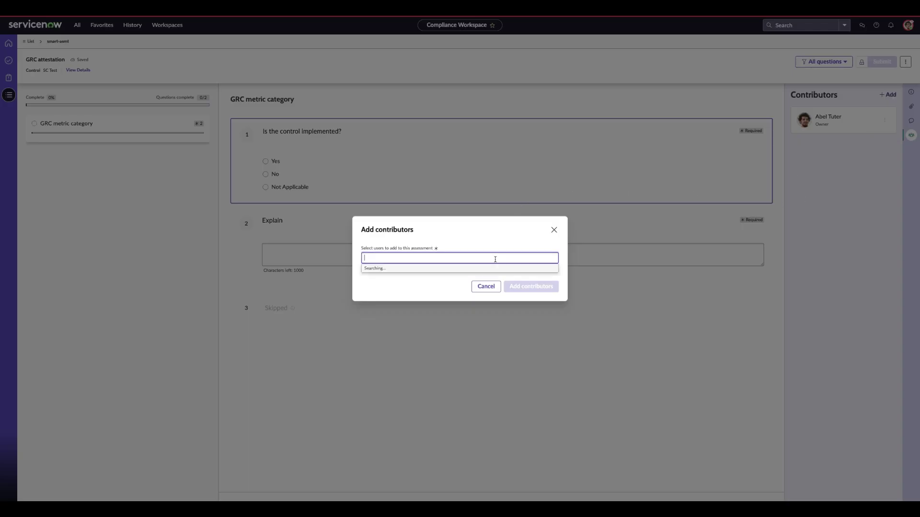
text(abrah)
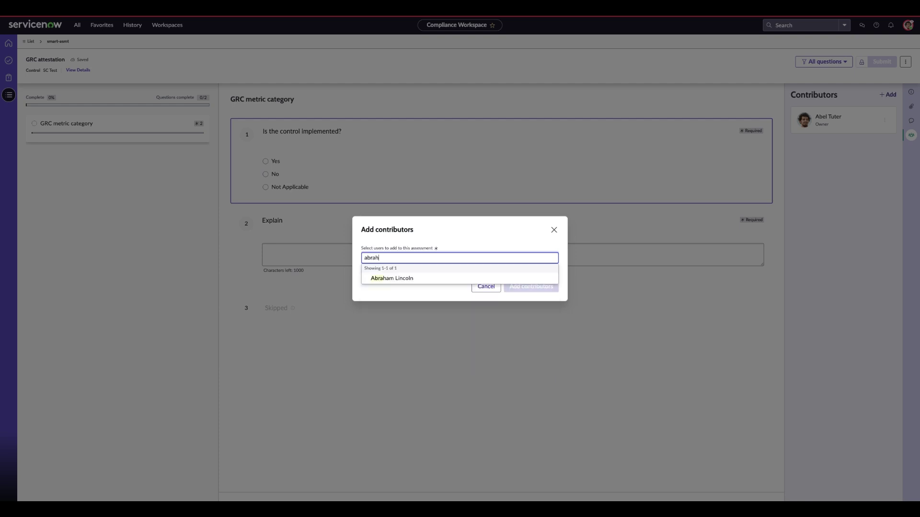
click(430, 279)
text(a)
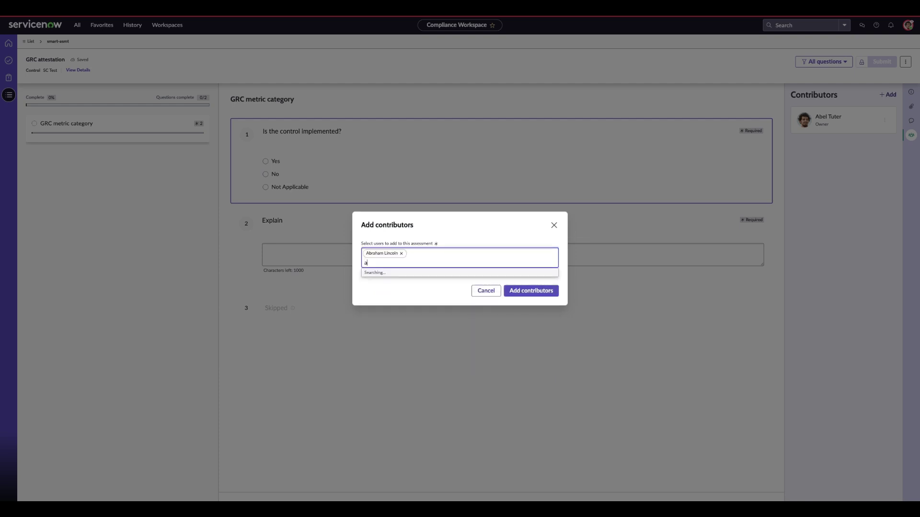
text(dela)
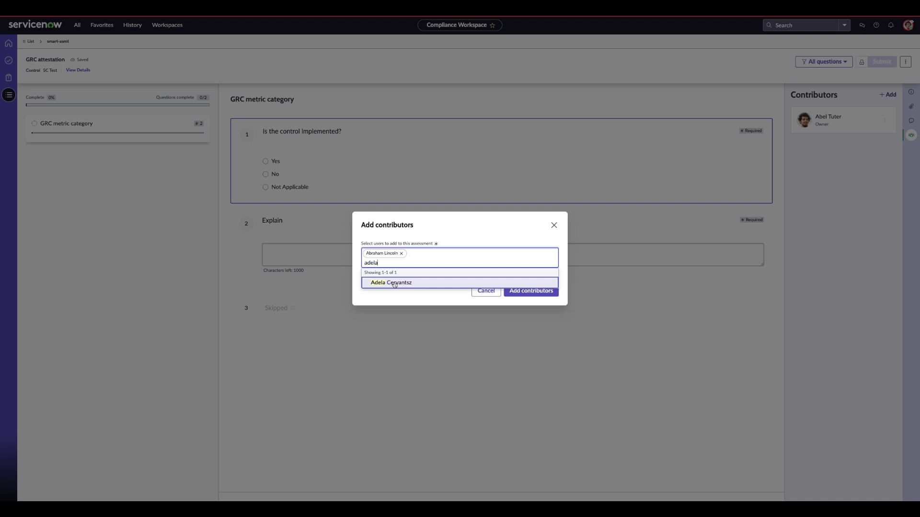
click(395, 282)
click(531, 291)
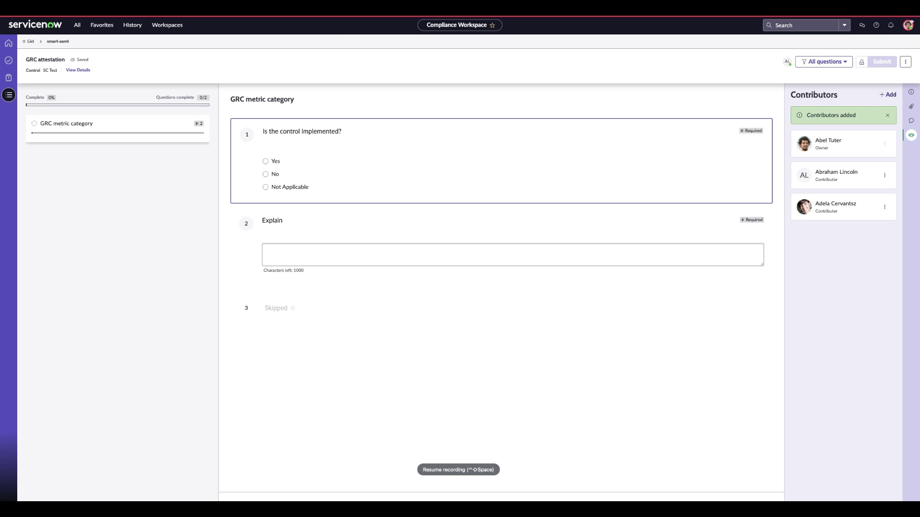
click(885, 176)
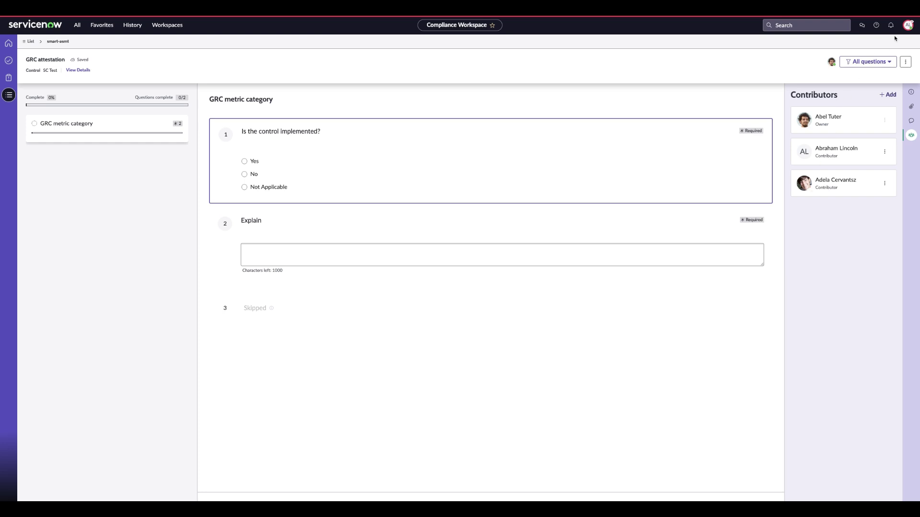
Confirm the acting contributor, then answer No to 'Is the control implemented?'.
click(907, 28)
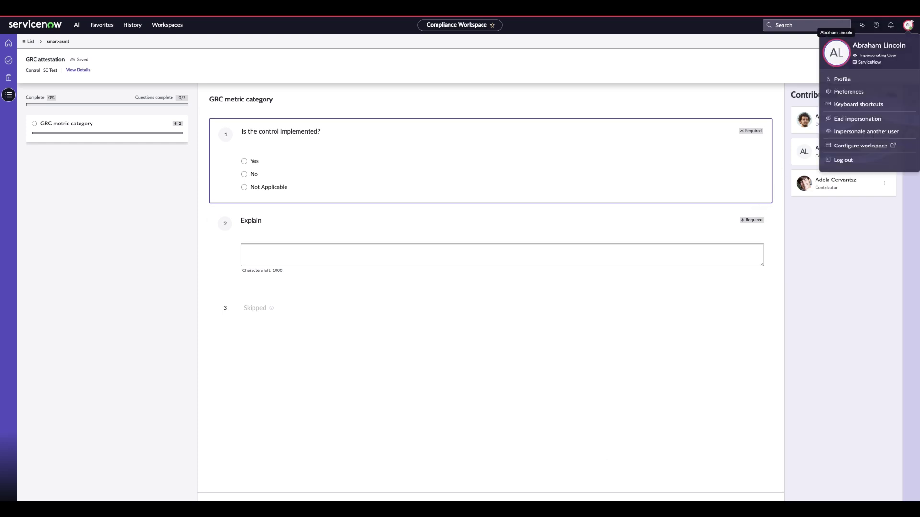
key(Escape)
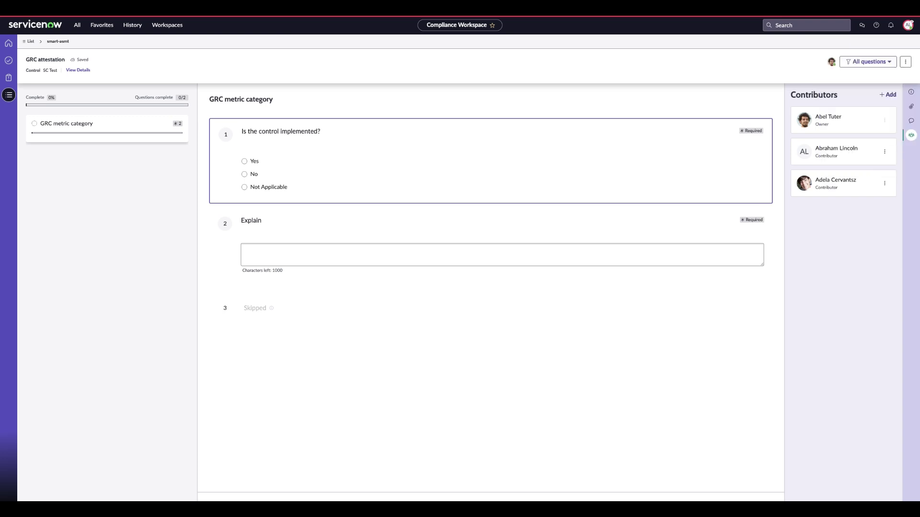
click(245, 174)
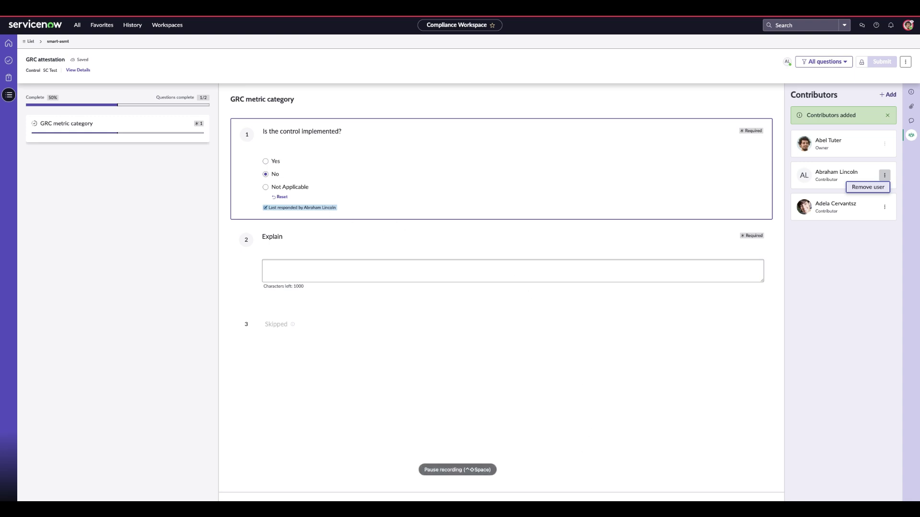
Show the attestation's Comments panel, which has no activity yet.
click(911, 121)
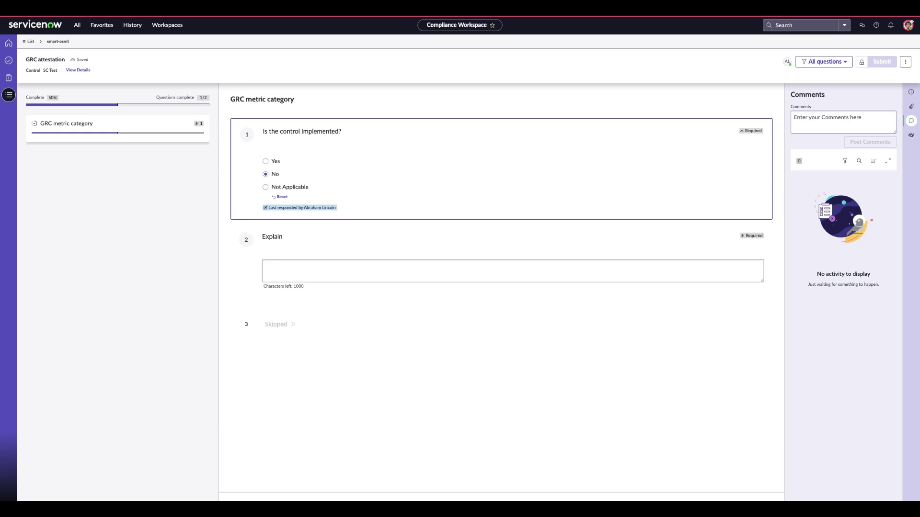
key(ctrl+shift+space)
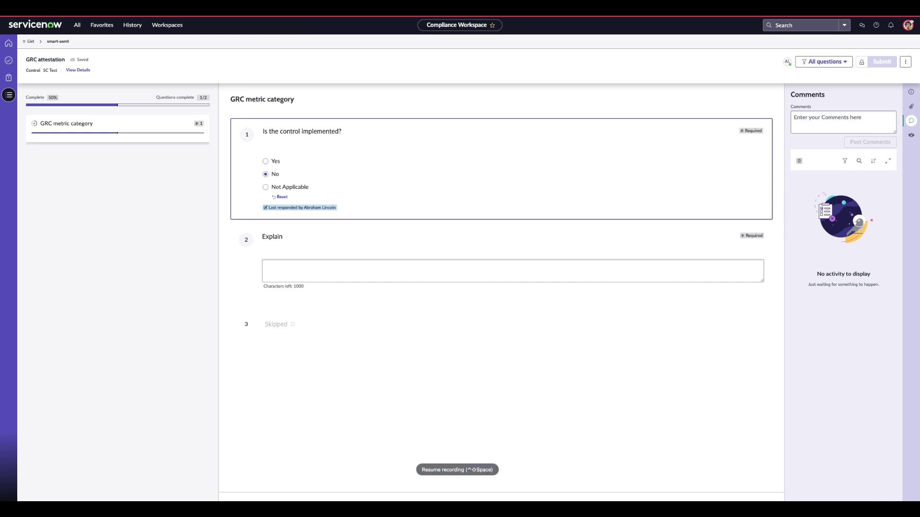